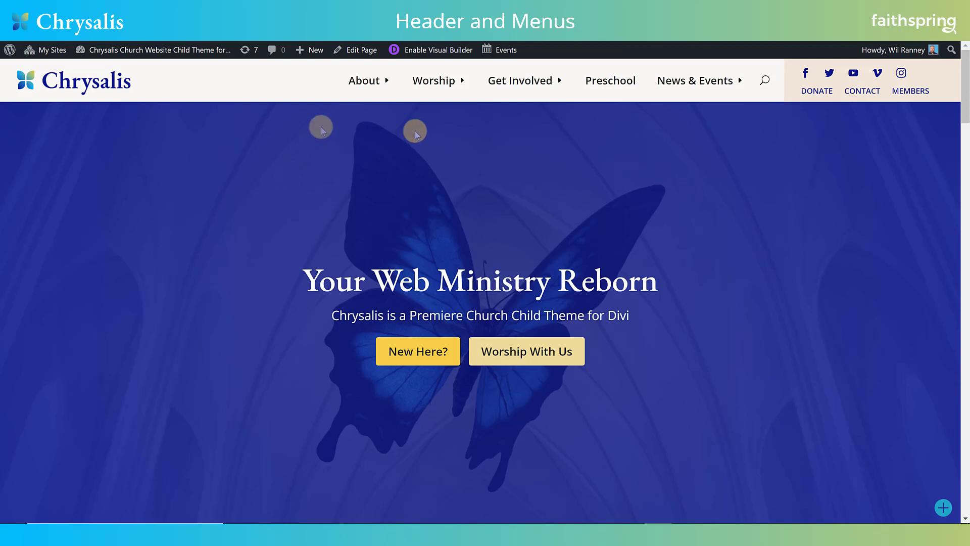
# Look through the submenus of the website's header navigation, from About to News & Events
pyautogui.moveTo(357, 86)
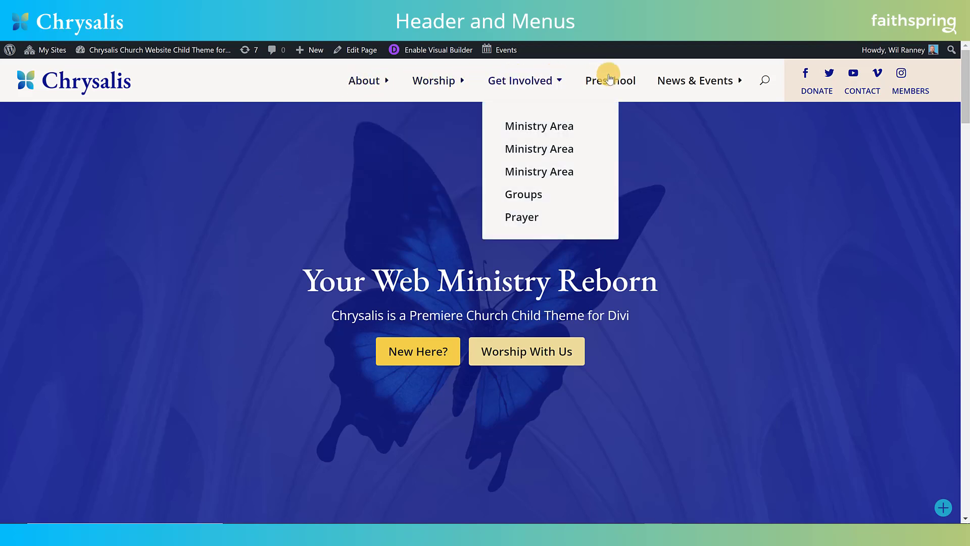
pyautogui.moveTo(698, 80)
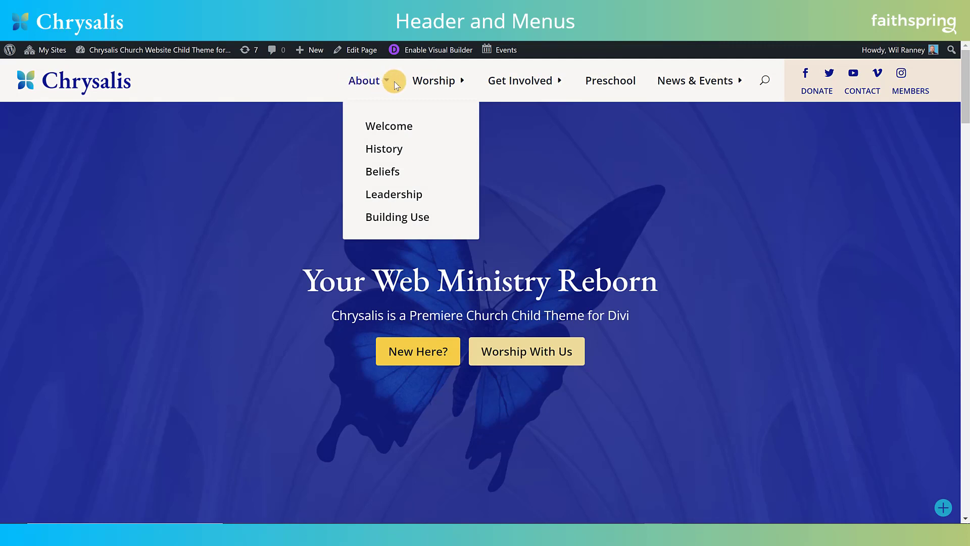
pyautogui.moveTo(503, 84)
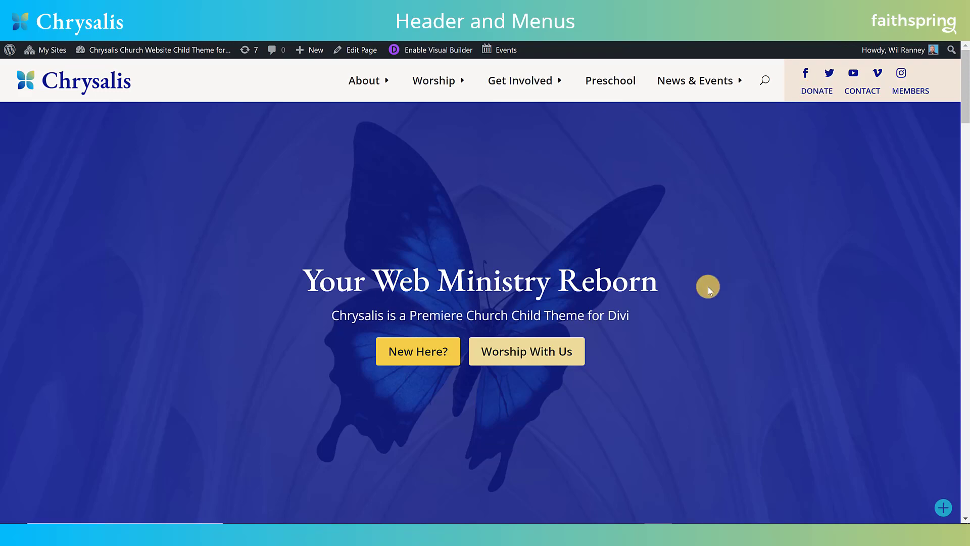
# Review the homepage sections down to the footer's contact details, quick links and social links, and return to the header
pyautogui.scroll(-10, 708, 287)
pyautogui.scroll(-15, 707, 287)
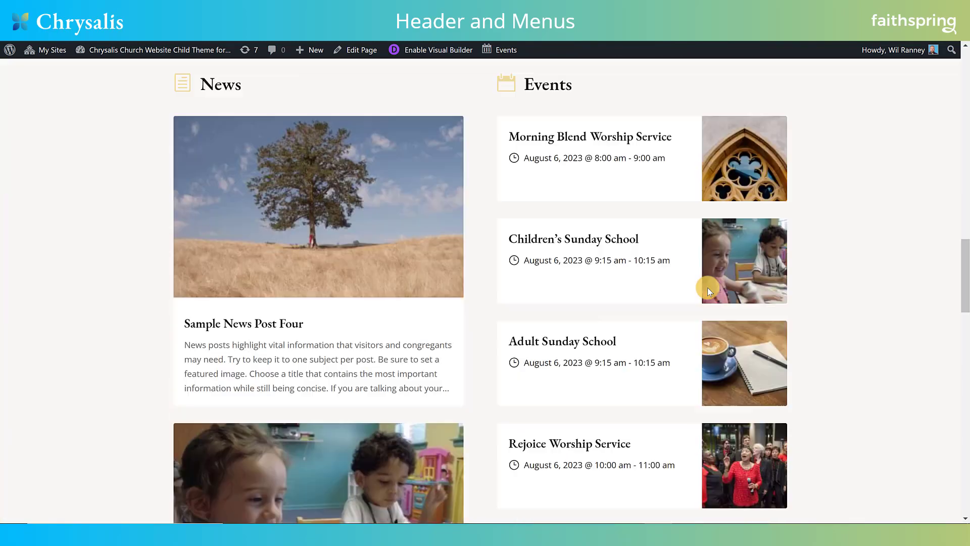
pyautogui.scroll(-12, 707, 287)
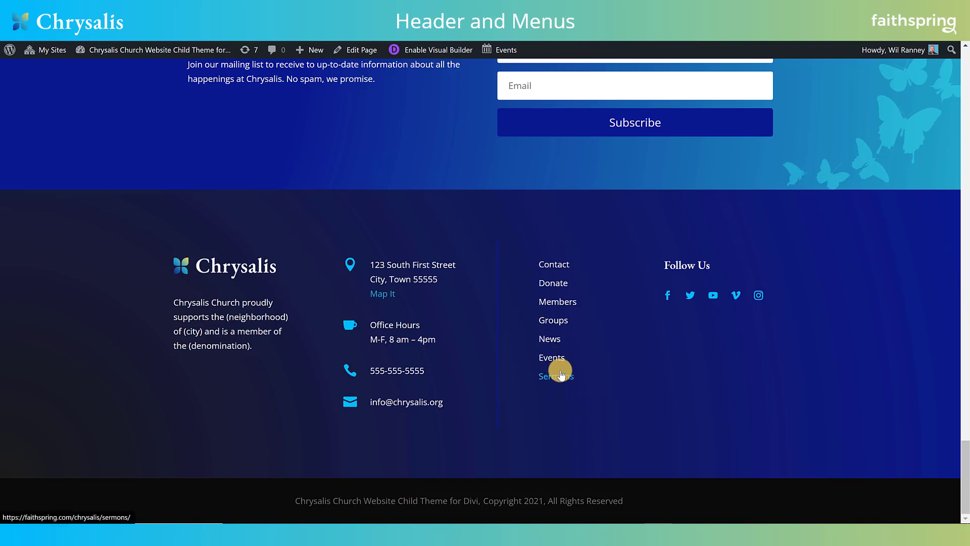
pyautogui.scroll(4, 568, 359)
pyautogui.scroll(20, 569, 359)
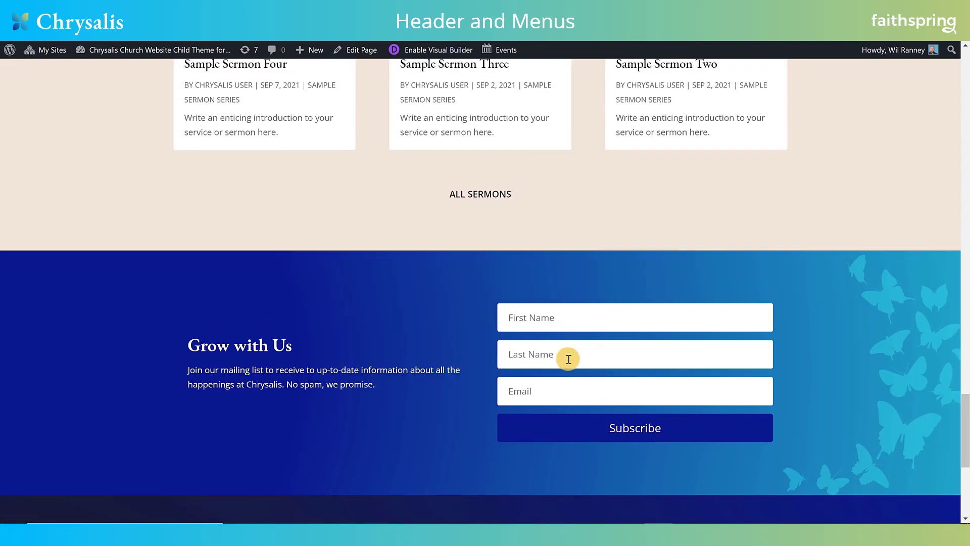
pyautogui.scroll(10, 568, 359)
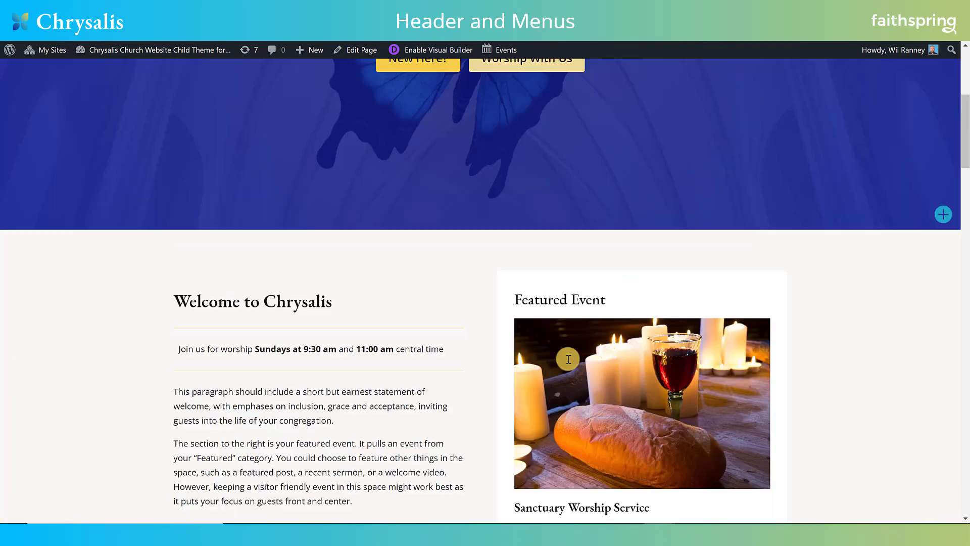
# Open the Welcome page from the header's About submenu
pyautogui.moveTo(350, 78)
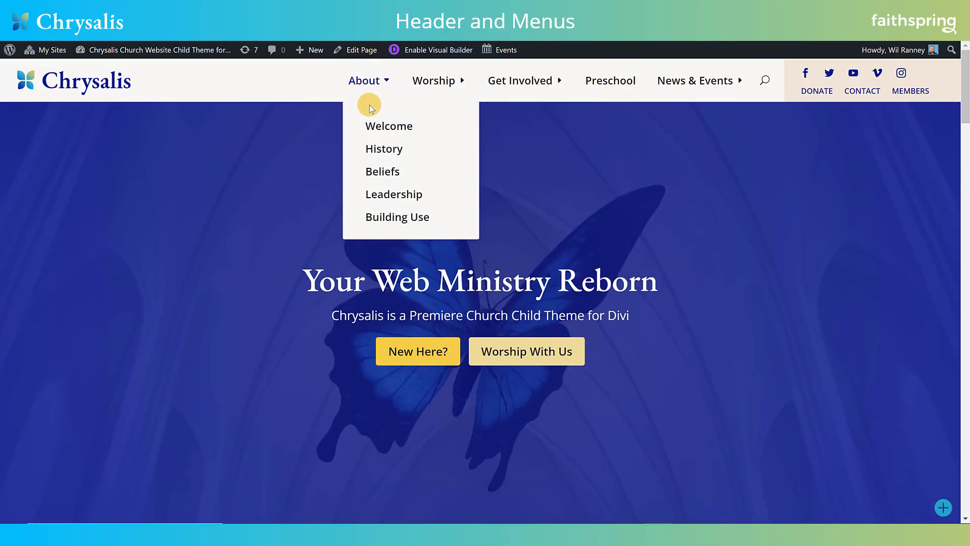
pyautogui.click(373, 130)
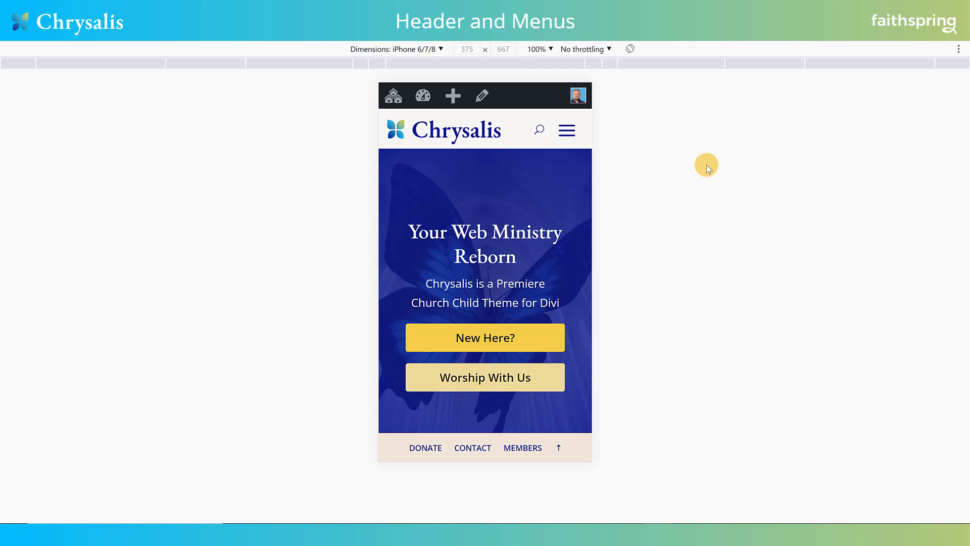
# Examine the expanded navigation menu in the iPhone 6/7/8 view and test the fixed footer bar's return-to-top arrow
pyautogui.click(567, 130)
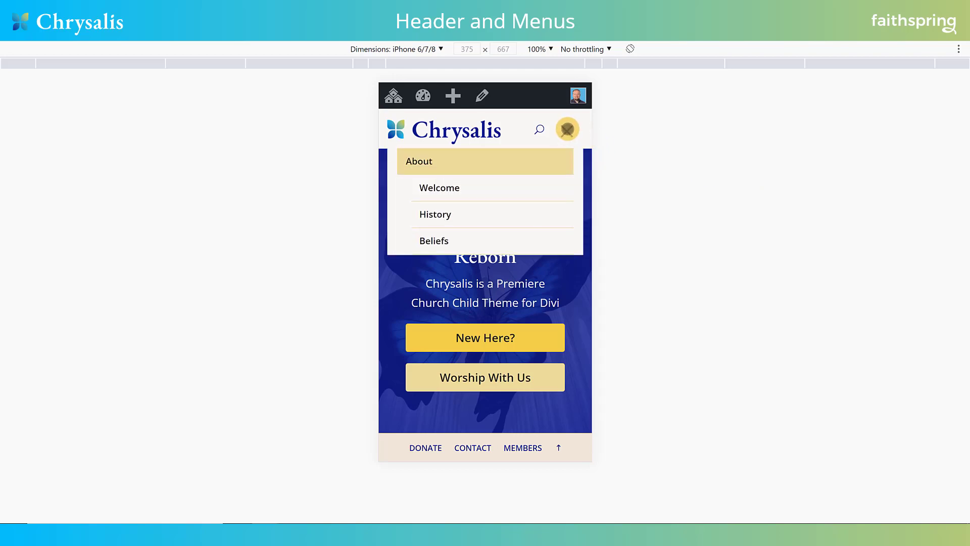
pyautogui.scroll(-3, 524, 221)
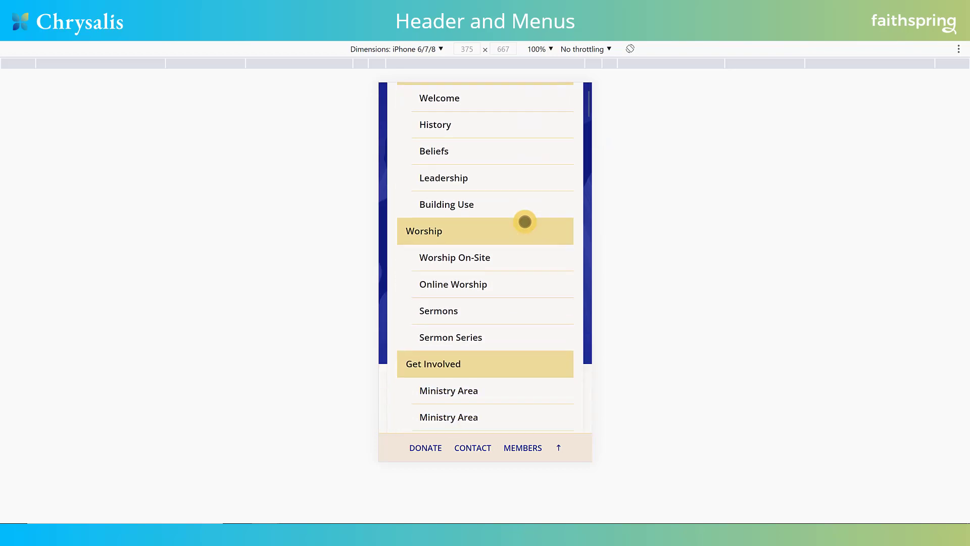
pyautogui.scroll(3, 525, 221)
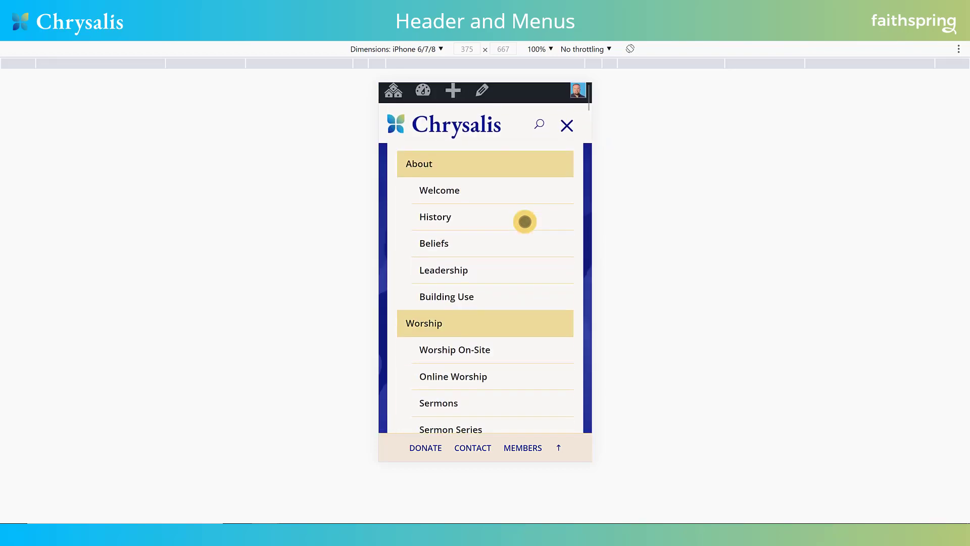
pyautogui.click(565, 132)
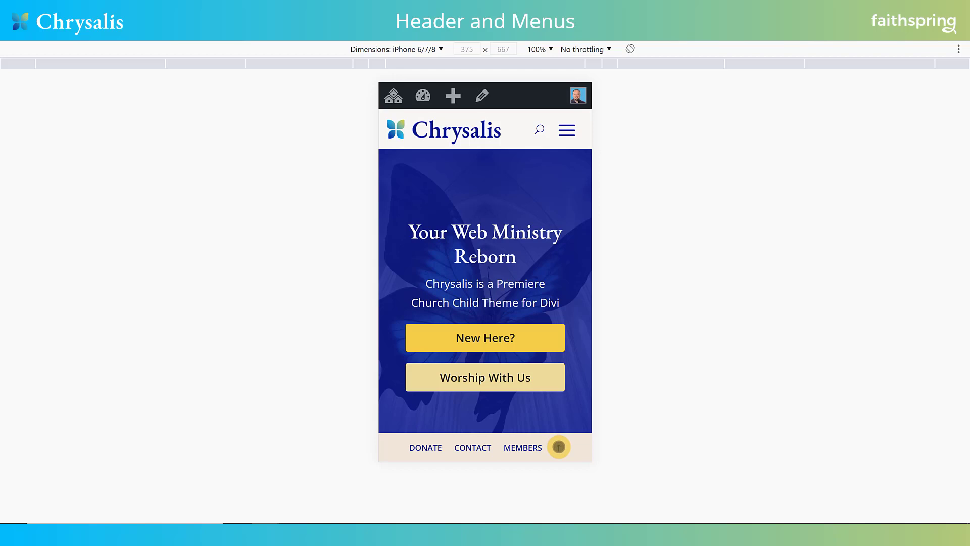
pyautogui.scroll(-10, 533, 340)
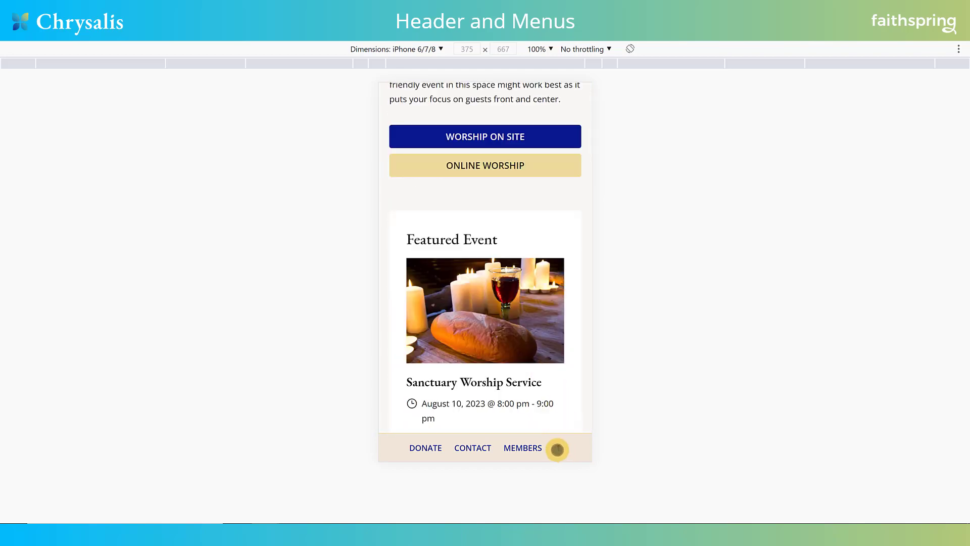
pyautogui.click(558, 449)
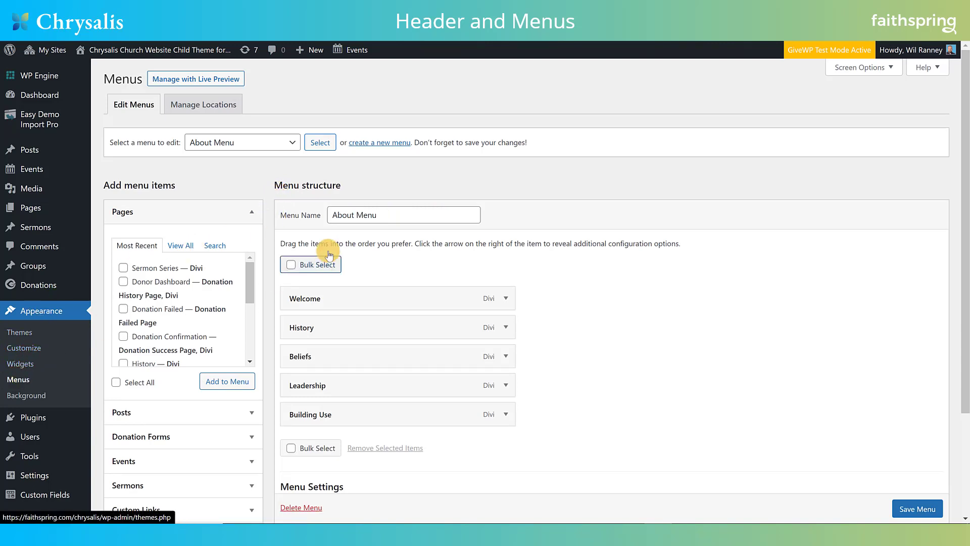
# Select Main Menu for editing and examine the About item's sub items and CSS class
pyautogui.click(279, 144)
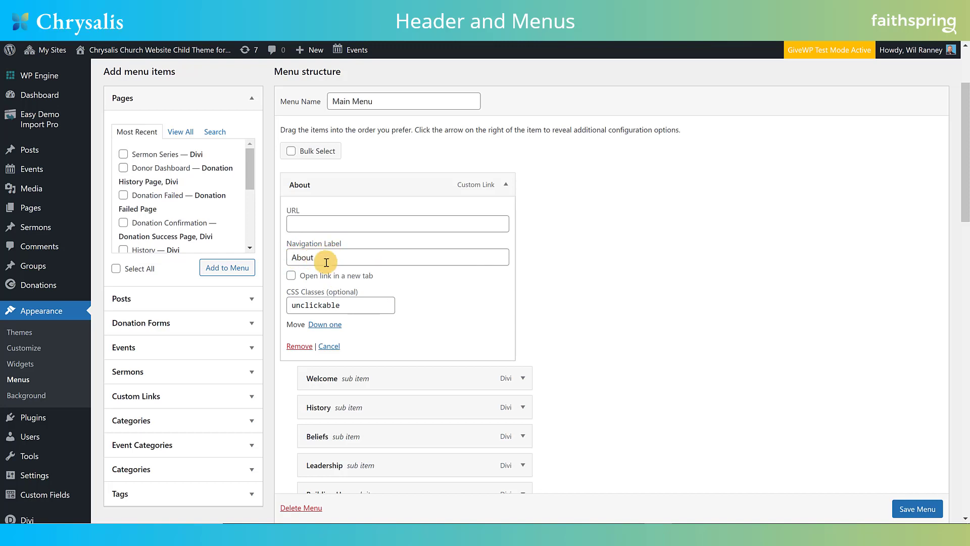
pyautogui.scroll(-1, 353, 369)
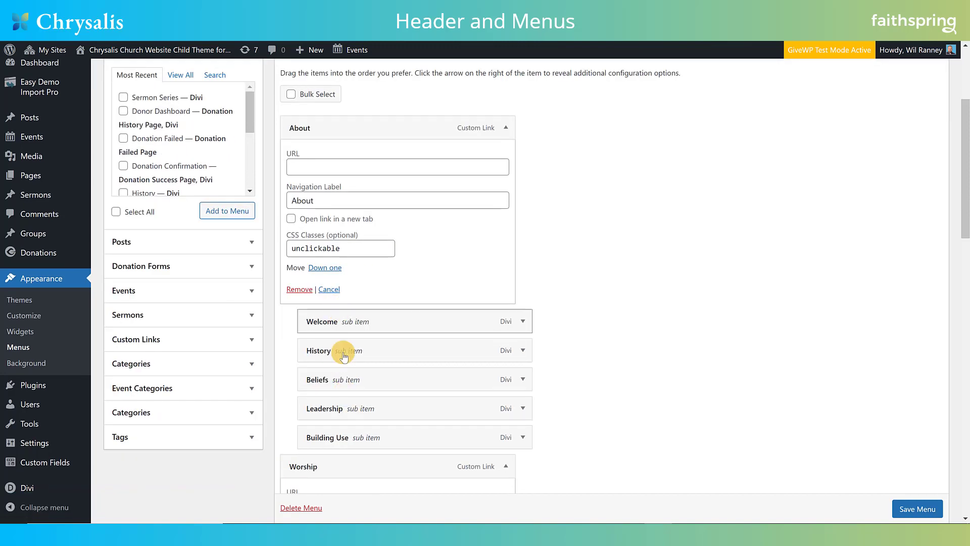
pyautogui.scroll(1, 355, 313)
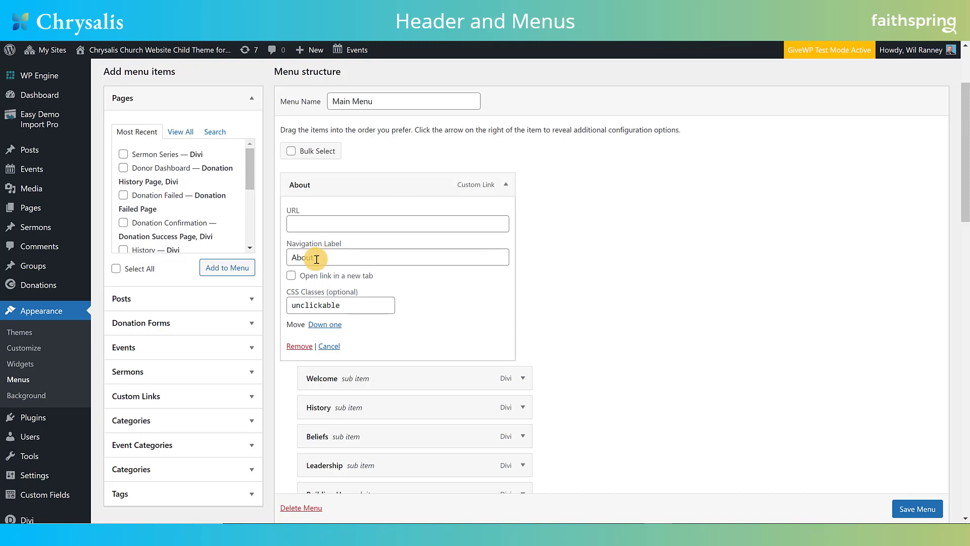
pyautogui.moveTo(344, 305); pyautogui.dragTo(282, 309)
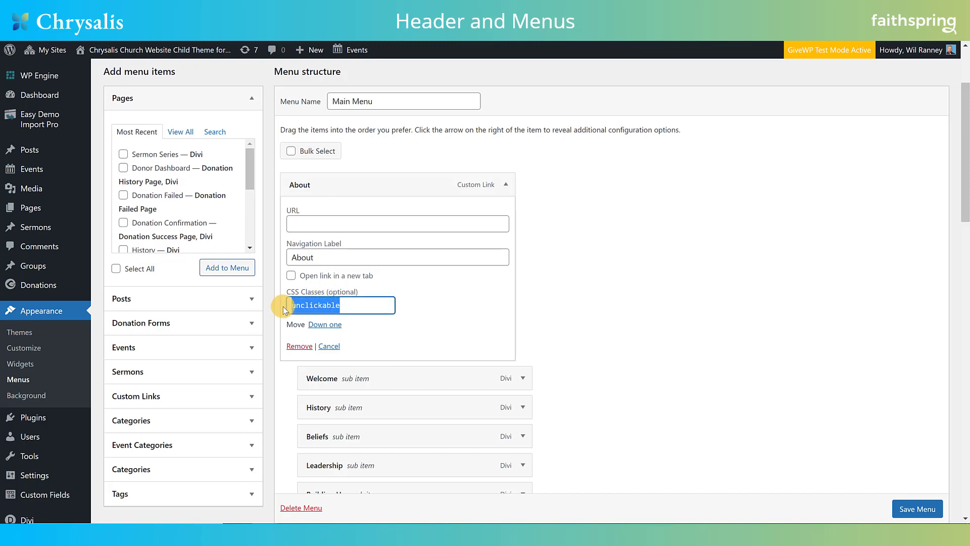
pyautogui.click(355, 304)
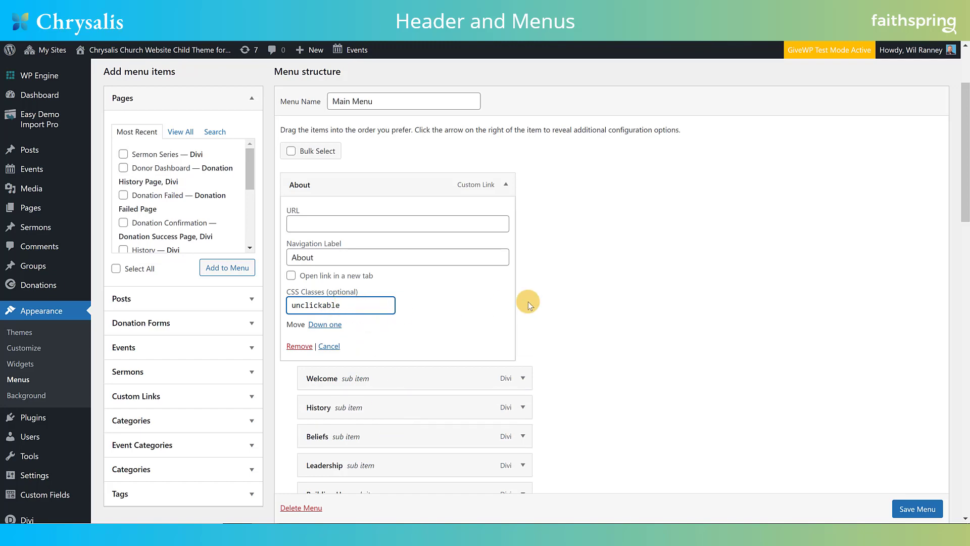
# Review the remaining Main Menu items down to Preschool and check that item's CSS Classes field
pyautogui.scroll(-8, 586, 312)
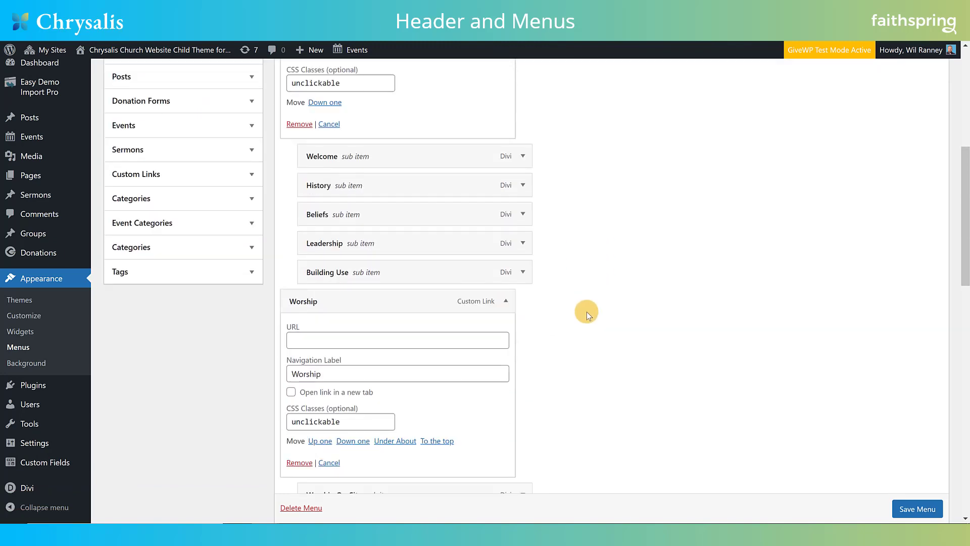
pyautogui.scroll(-7, 586, 312)
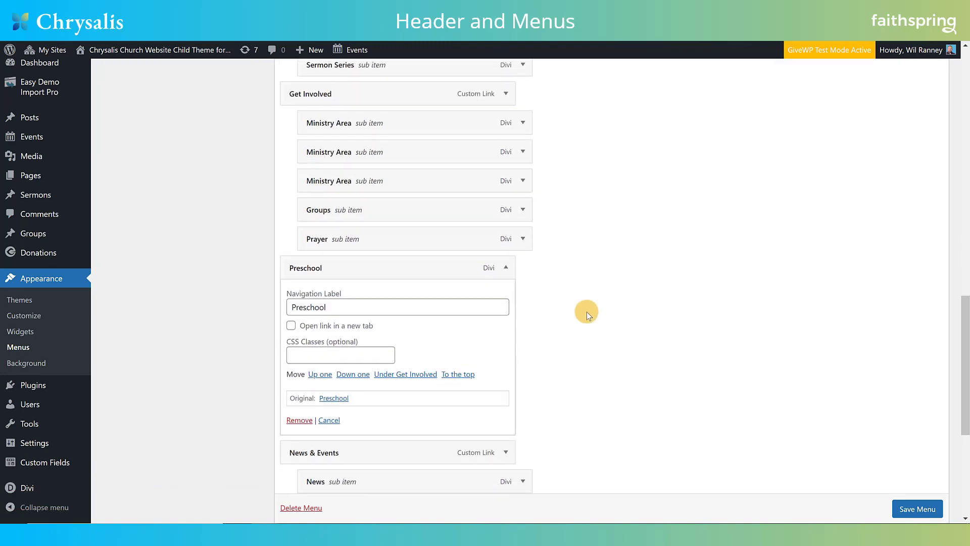
pyautogui.scroll(-1, 566, 321)
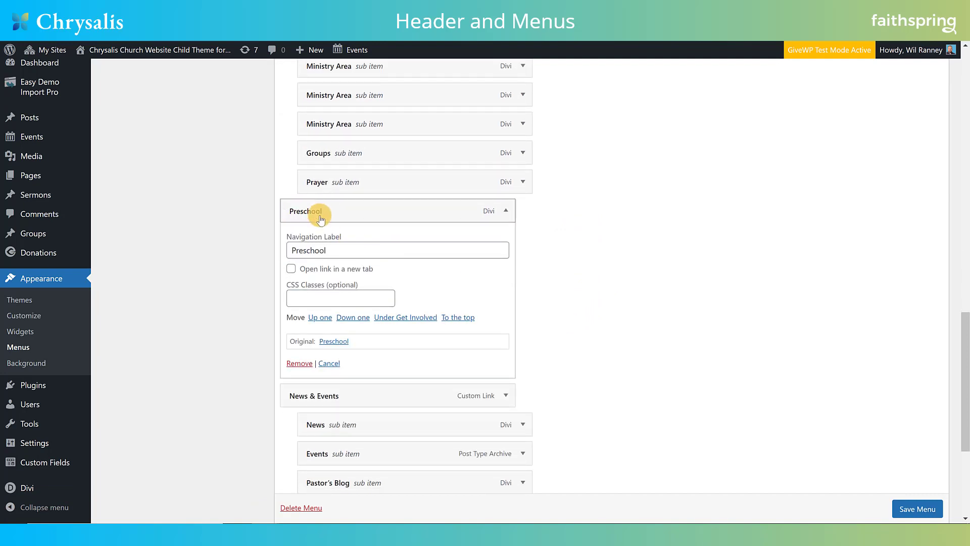
pyautogui.click(299, 297)
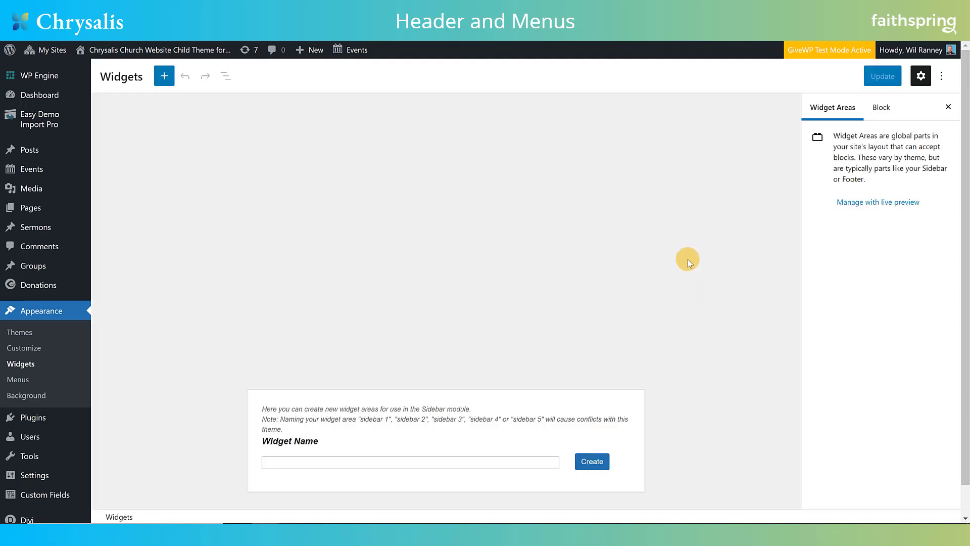
# Review the menu widget areas on the Widgets page, expanding About Menu to inspect its contents and collapsing it again
pyautogui.scroll(-10, 226, 289)
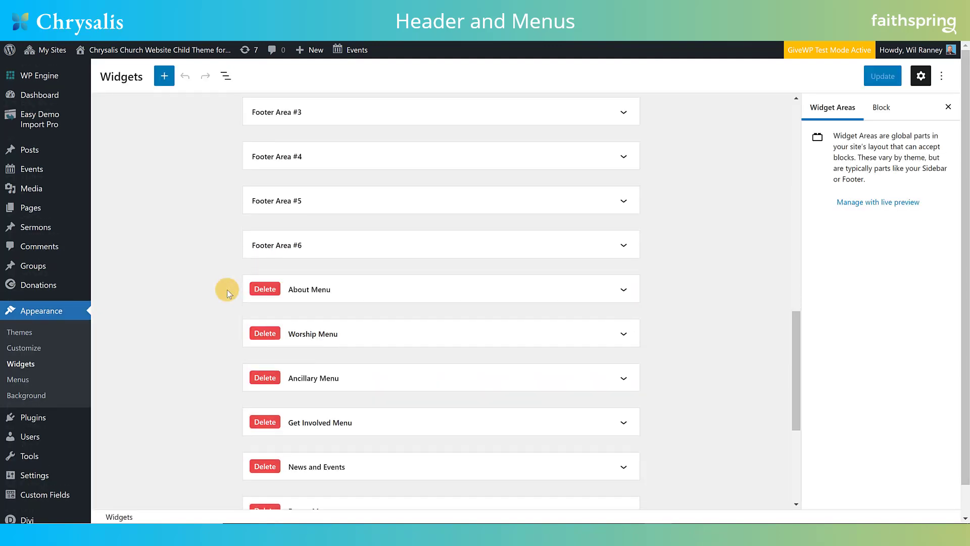
pyautogui.scroll(-4, 226, 289)
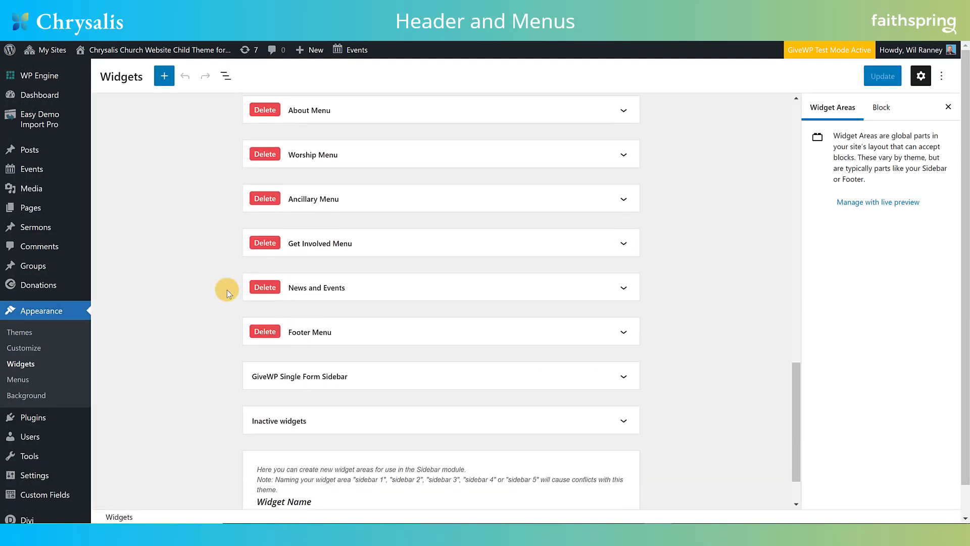
pyautogui.scroll(1, 284, 171)
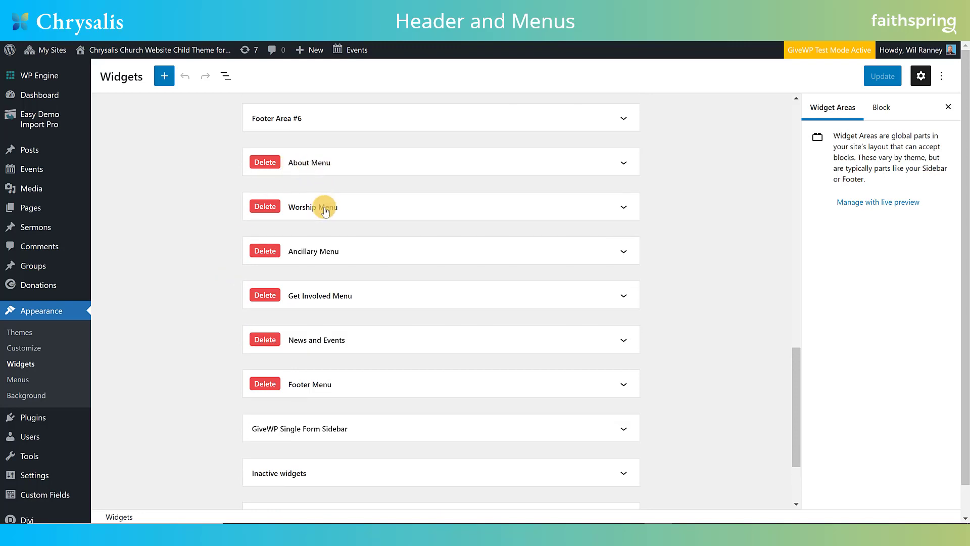
pyautogui.click(624, 164)
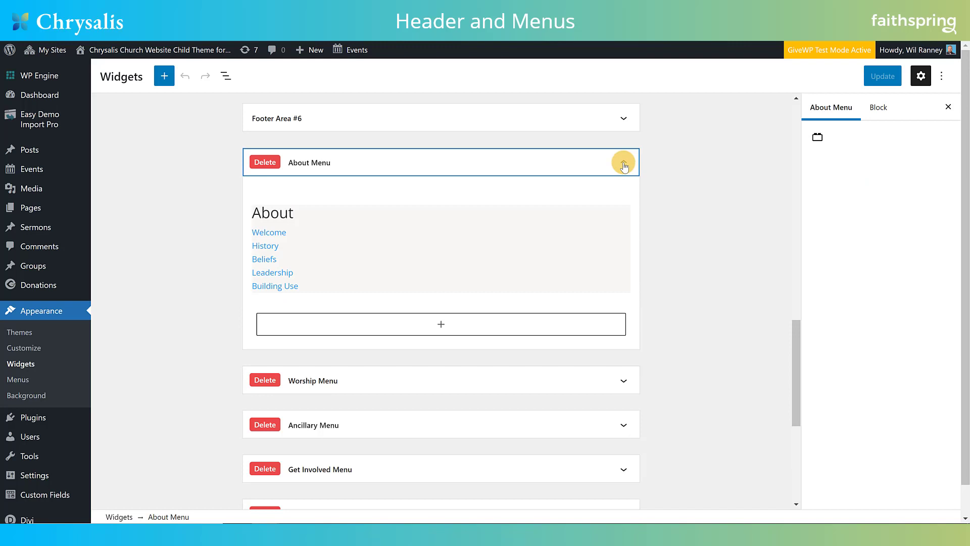
pyautogui.click(624, 165)
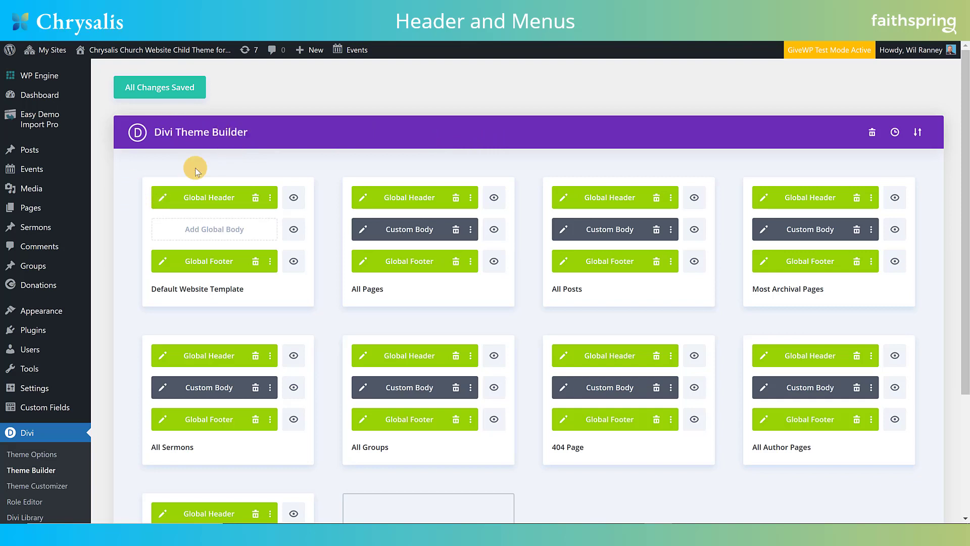
# Open the Default Website Template's Global Header layout for editing, inspect the menu module's settings and save them with Main Menu selected
pyautogui.click(162, 201)
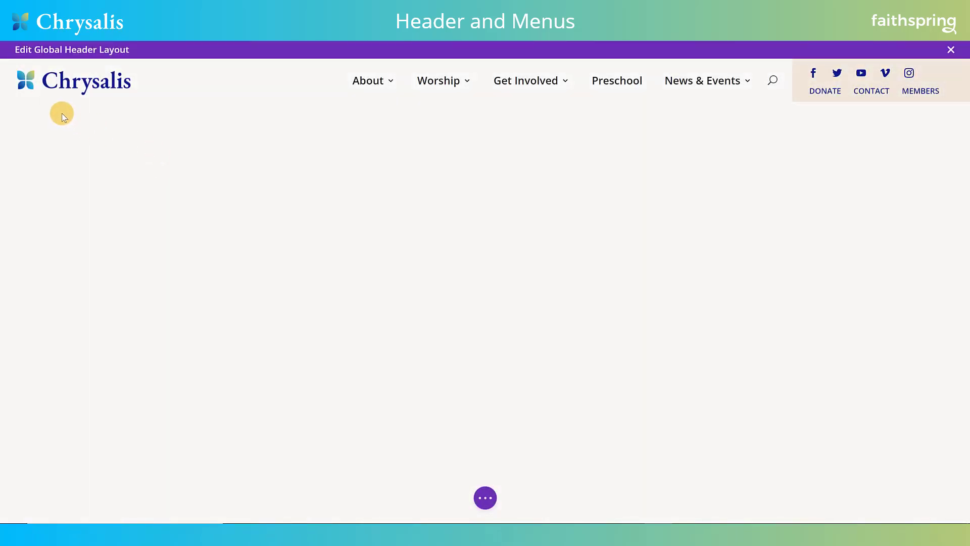
pyautogui.moveTo(225, 83)
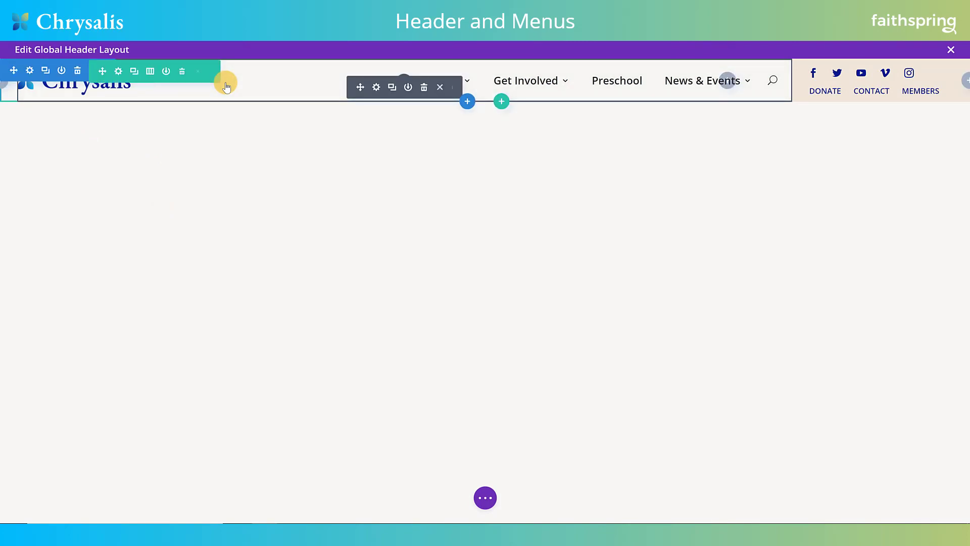
pyautogui.click(376, 90)
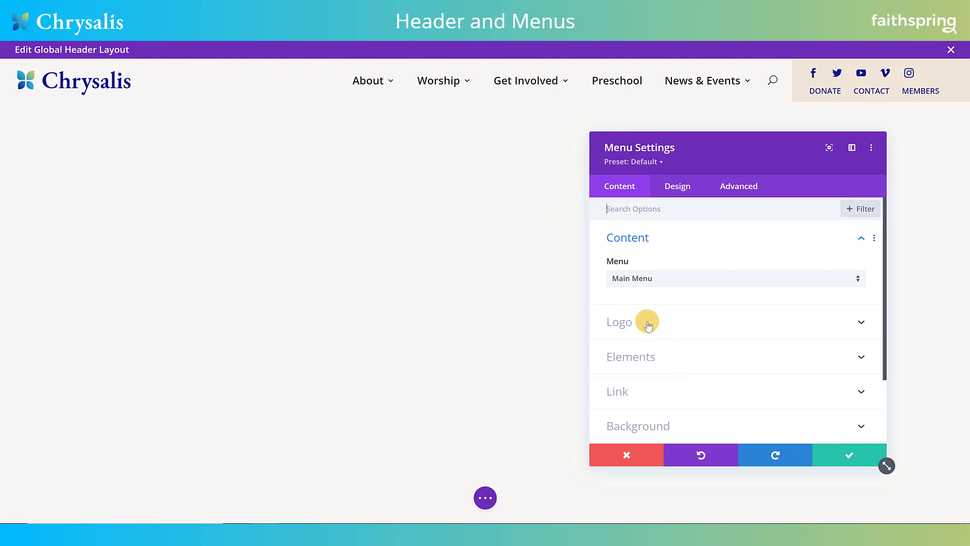
pyautogui.click(835, 457)
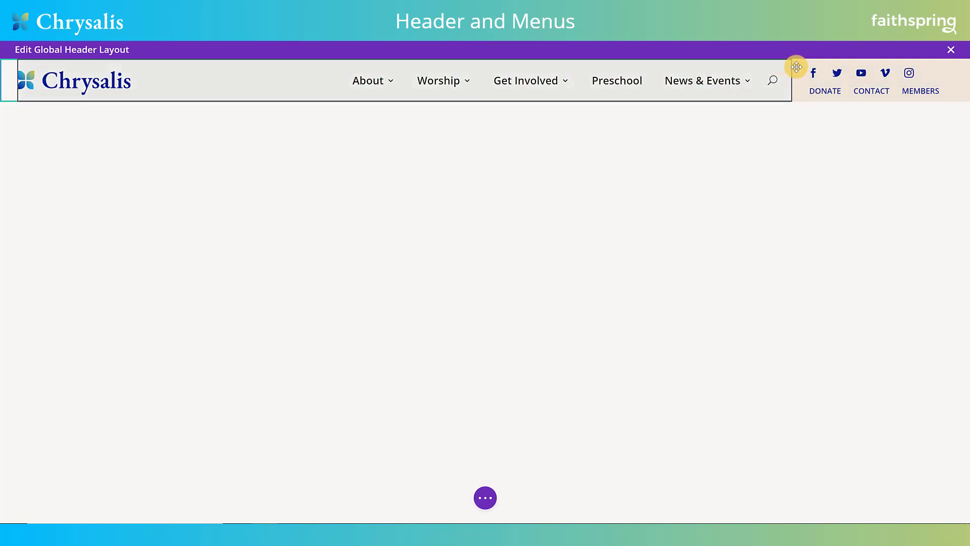
# Examine the first column's Main Element custom CSS in the header row's settings, then save the column and row settings
pyautogui.click(234, 72)
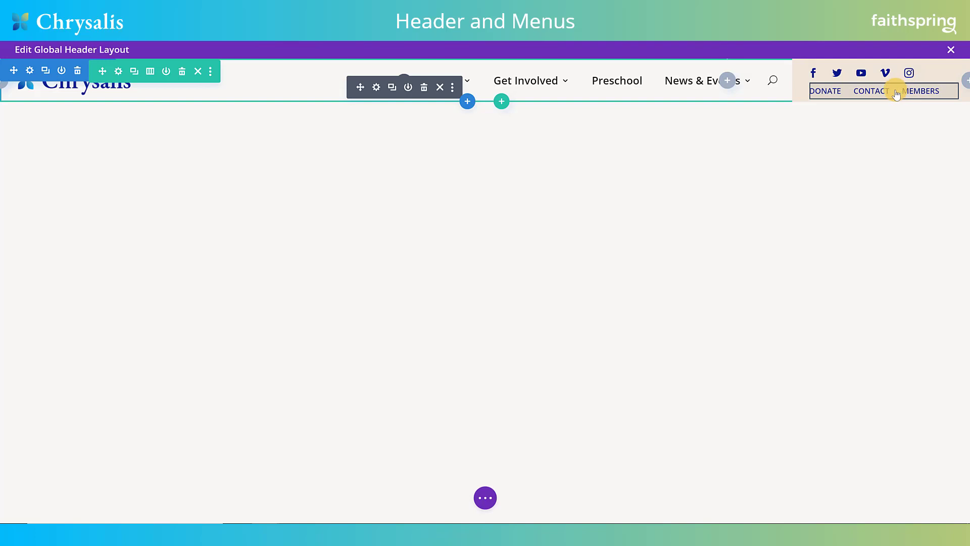
pyautogui.click(119, 71)
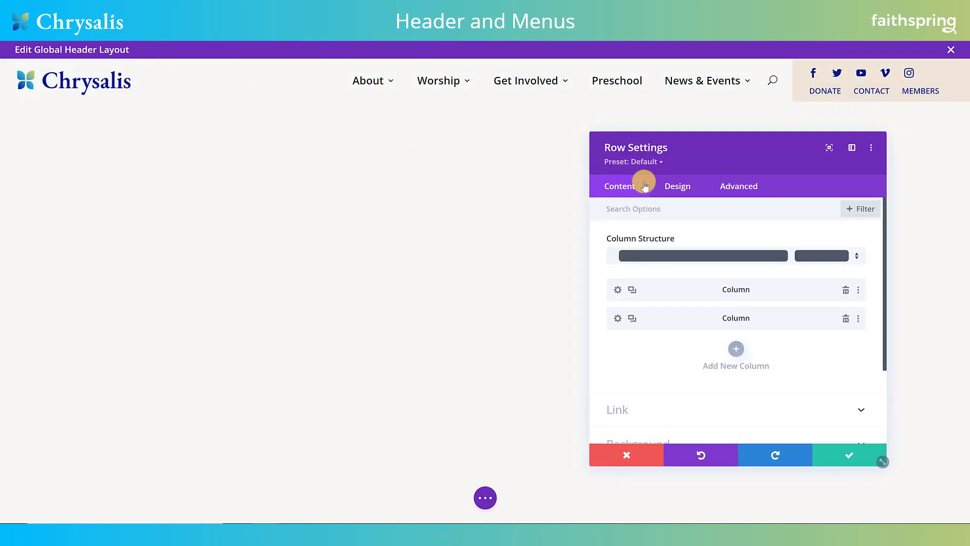
pyautogui.click(618, 290)
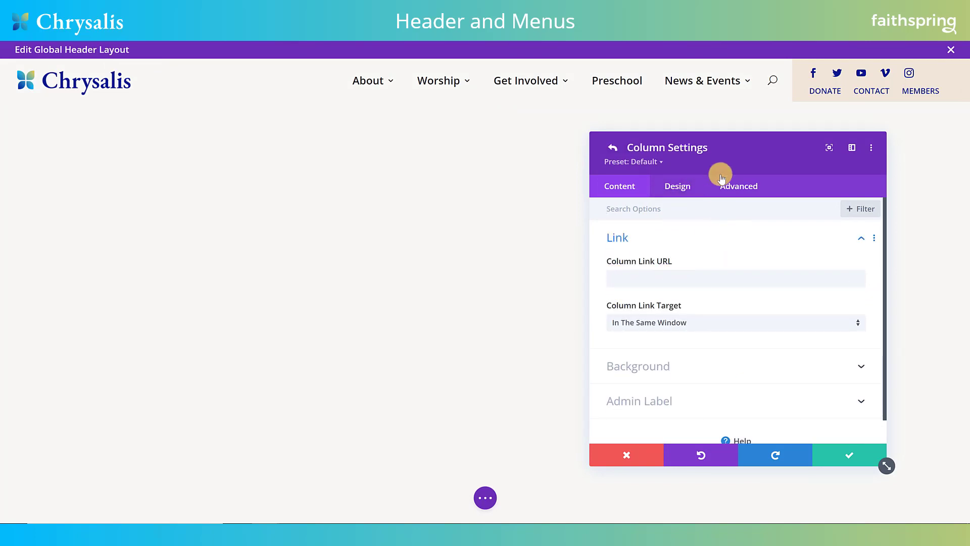
pyautogui.click(742, 185)
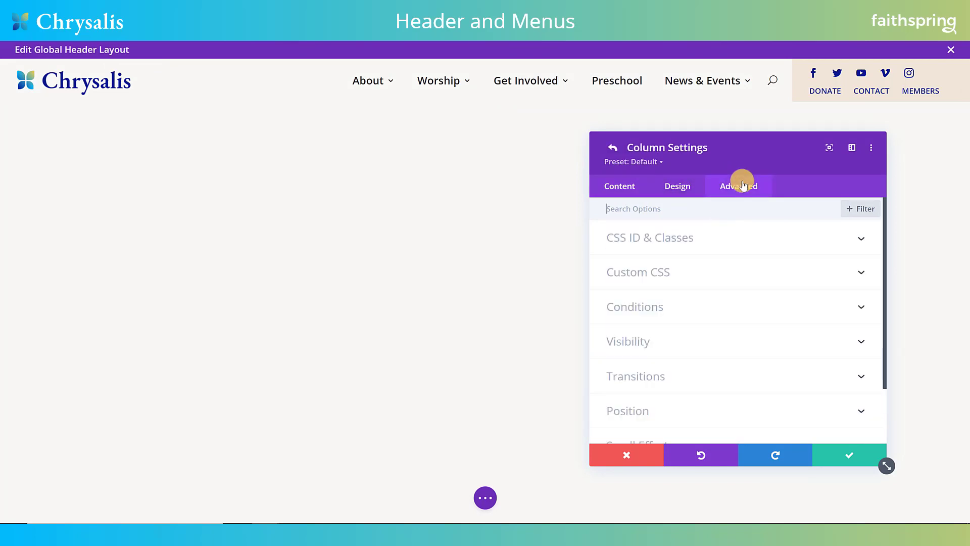
pyautogui.click(633, 273)
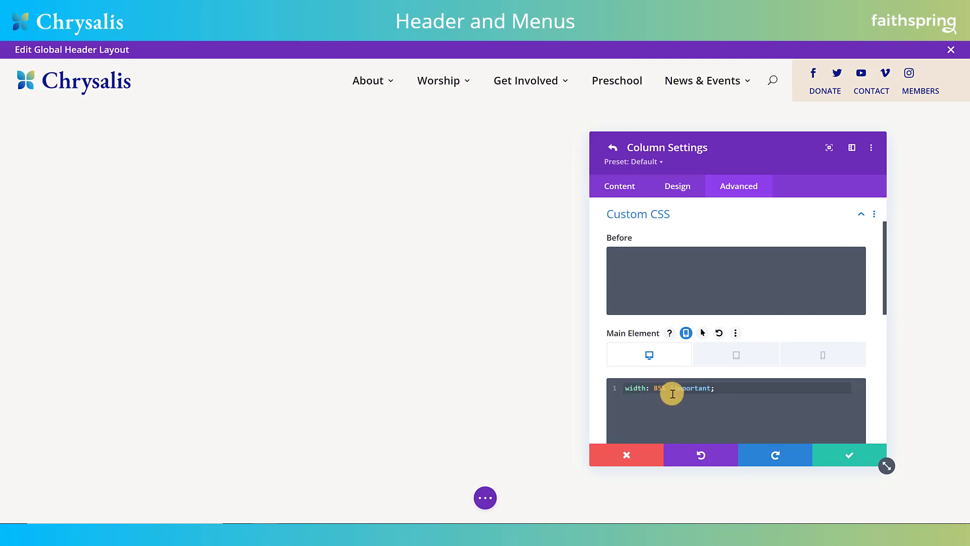
pyautogui.click(833, 456)
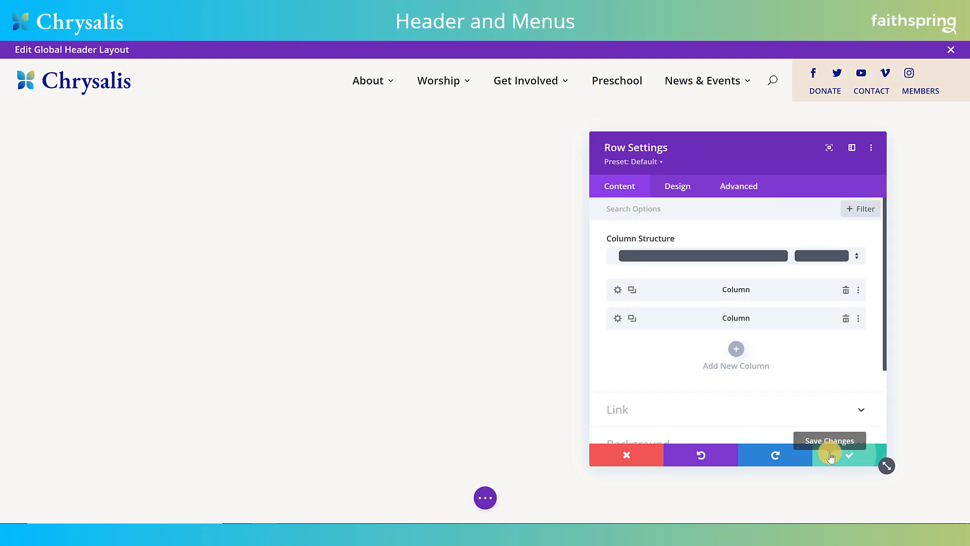
pyautogui.click(831, 455)
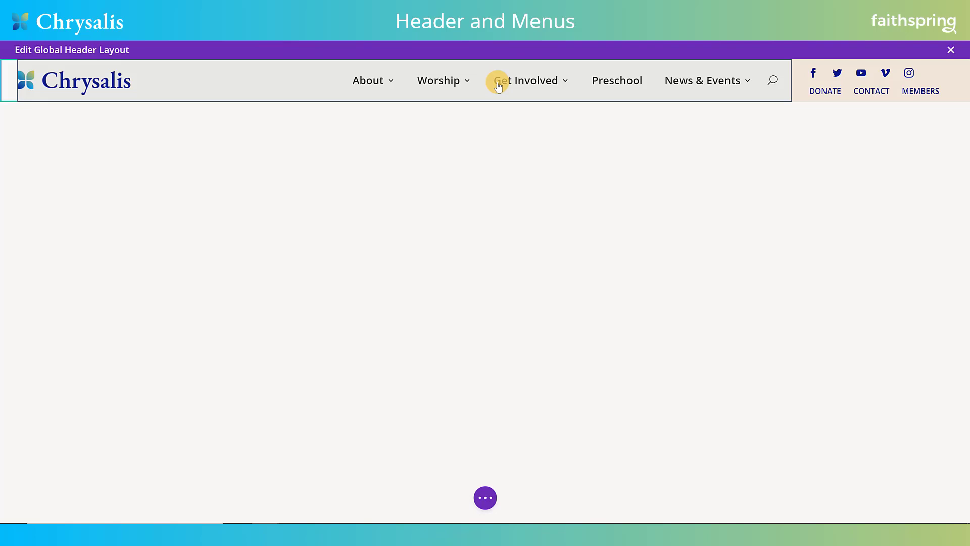
# Open the header menu module's settings, review the menu items and dropdowns from About to News & Events, and save the module
pyautogui.moveTo(501, 84)
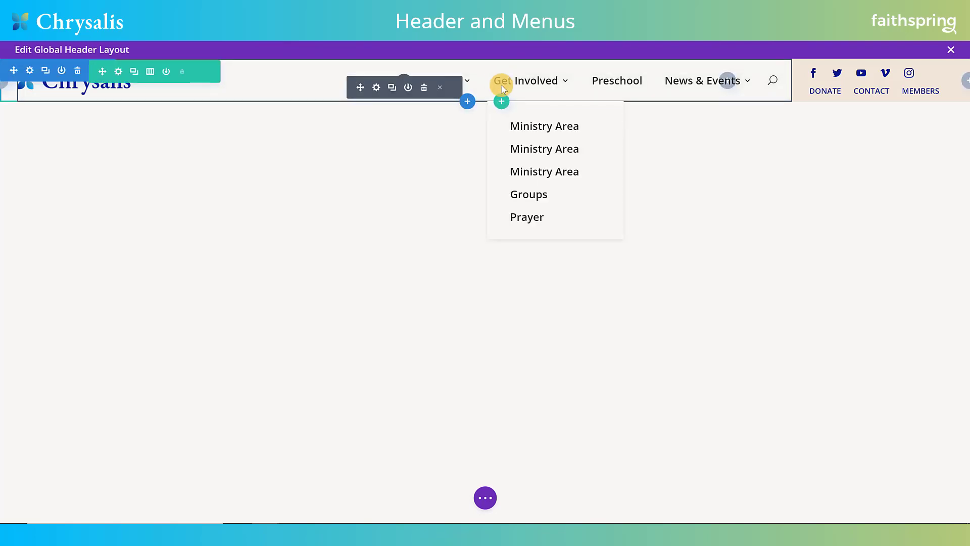
pyautogui.click(375, 87)
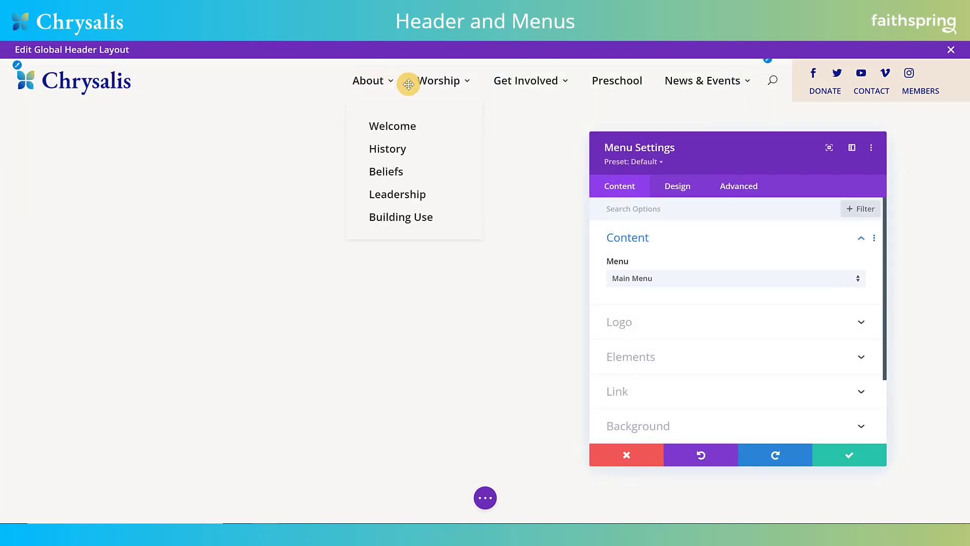
pyautogui.moveTo(447, 89)
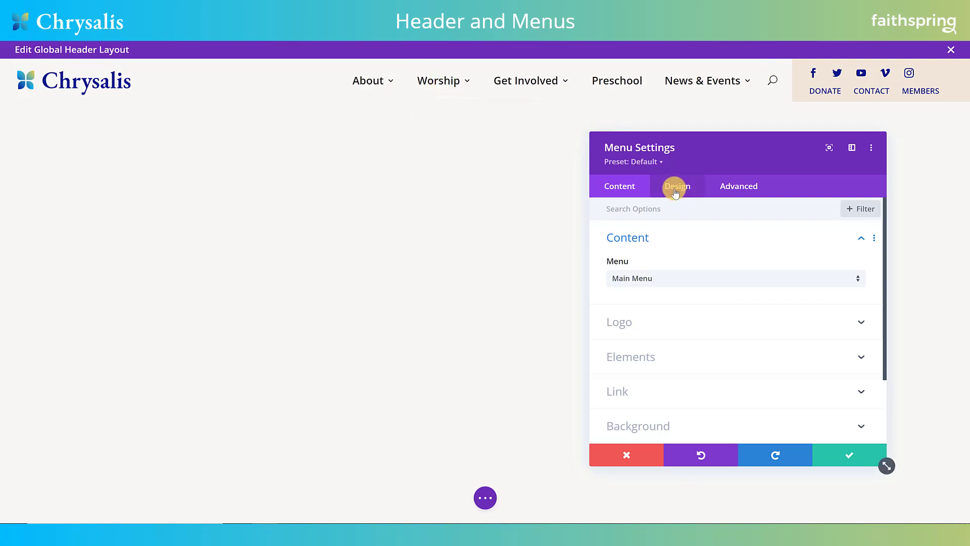
pyautogui.moveTo(371, 87)
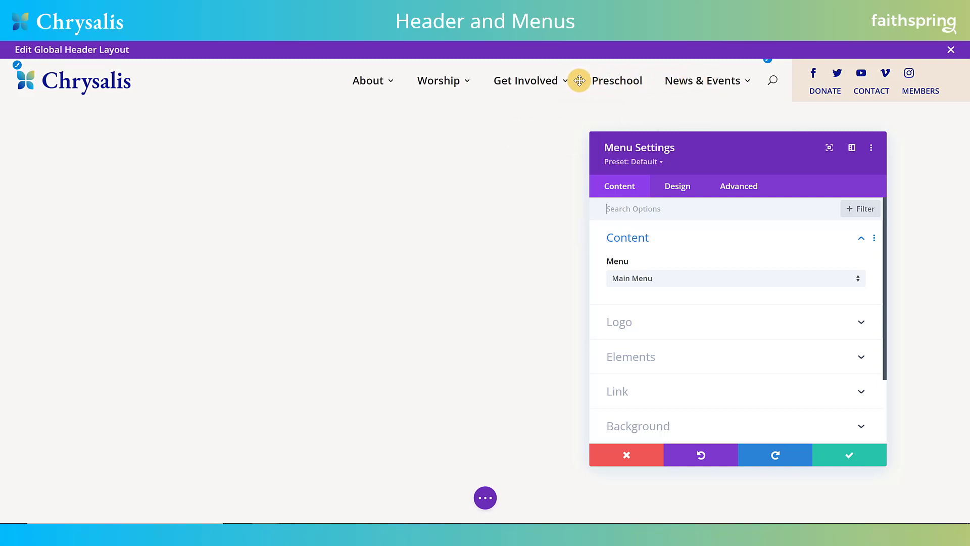
pyautogui.moveTo(492, 80)
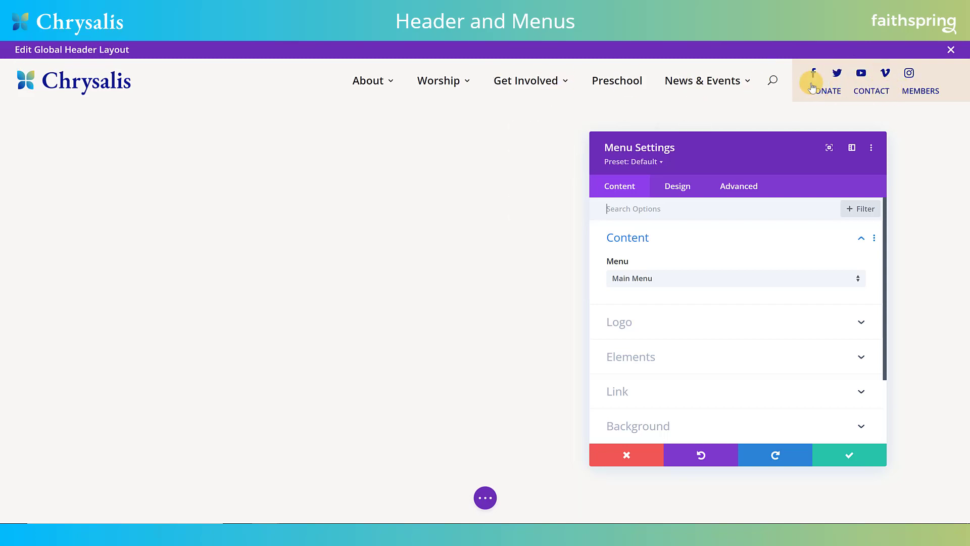
pyautogui.moveTo(360, 80)
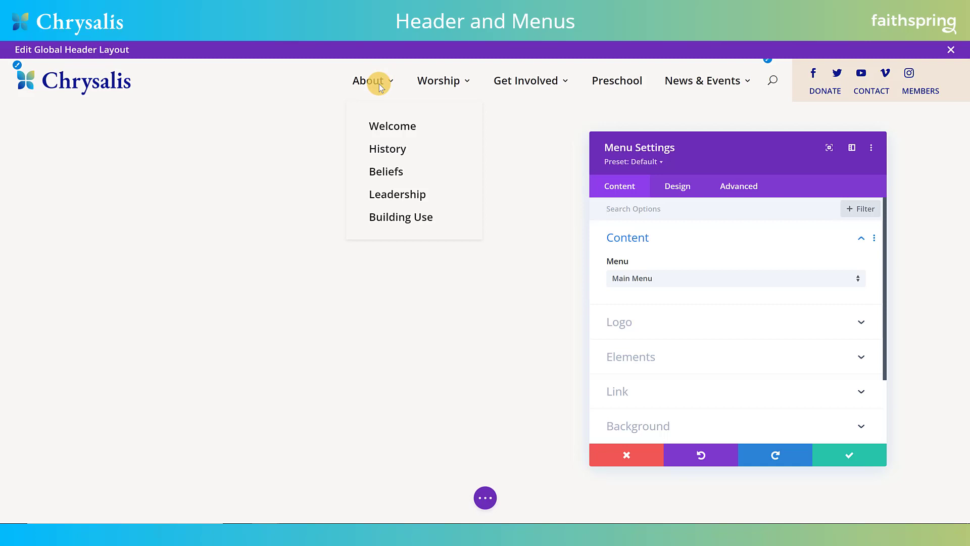
pyautogui.moveTo(687, 81)
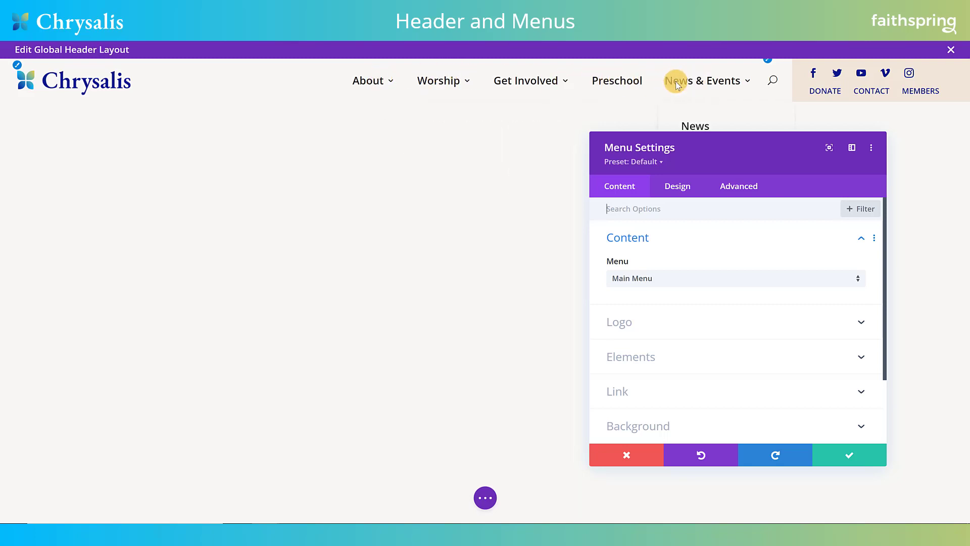
pyautogui.moveTo(396, 82)
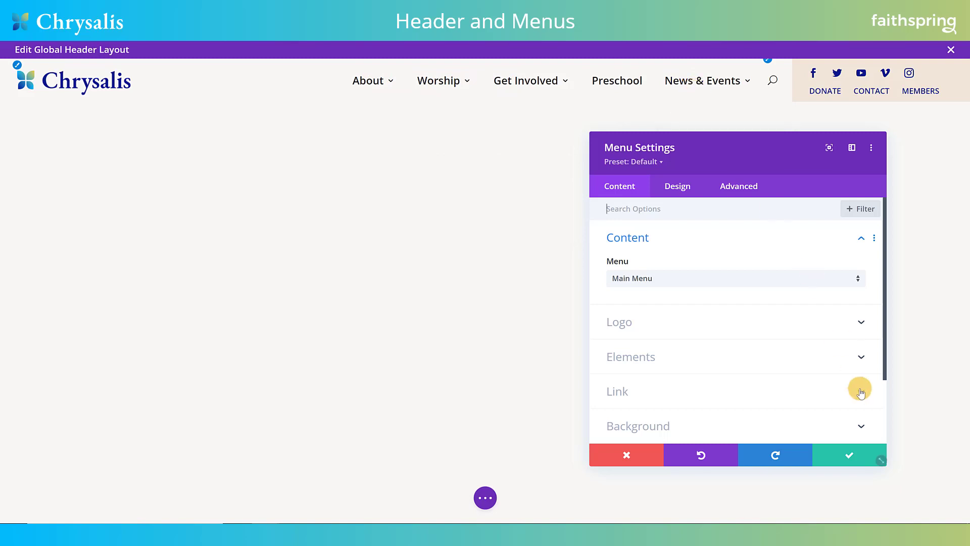
pyautogui.click(840, 456)
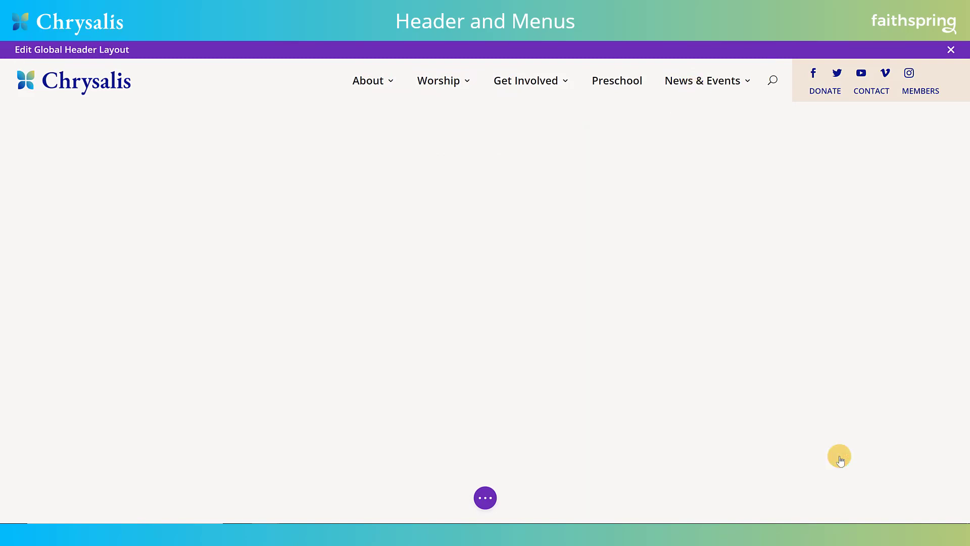